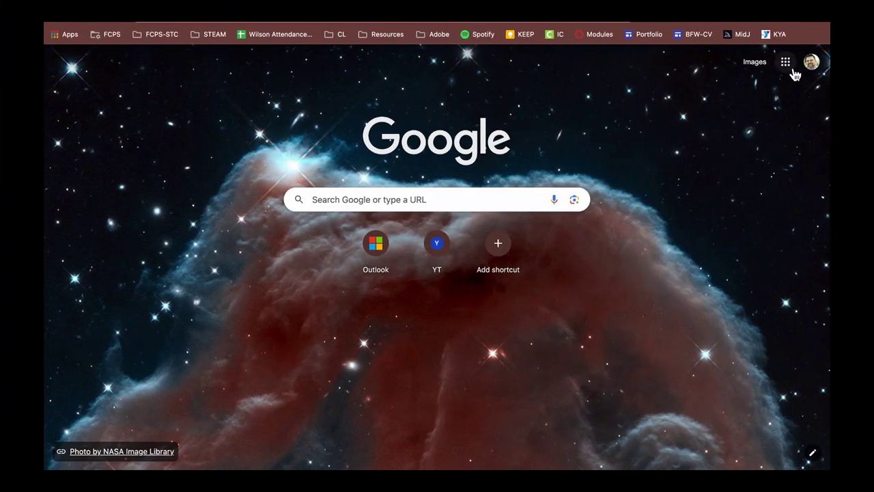
Open Google Drive from the apps menu and create a folder named USHistory 2024.
click(788, 65)
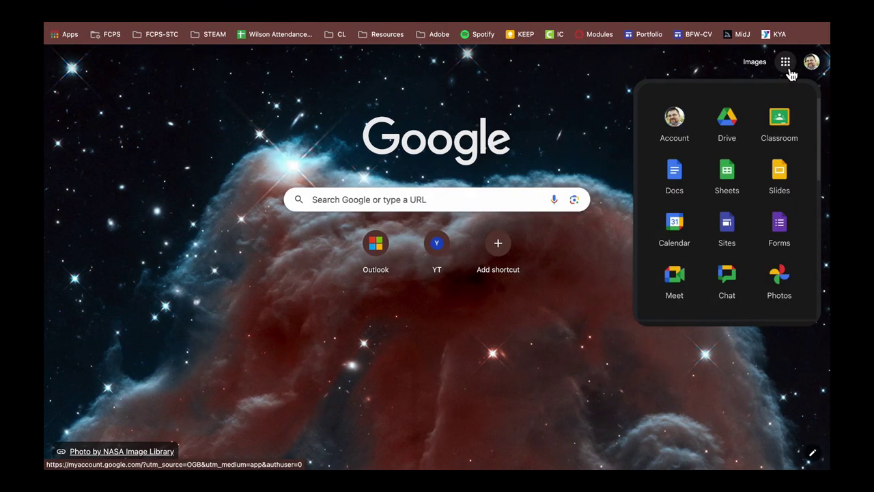
click(734, 129)
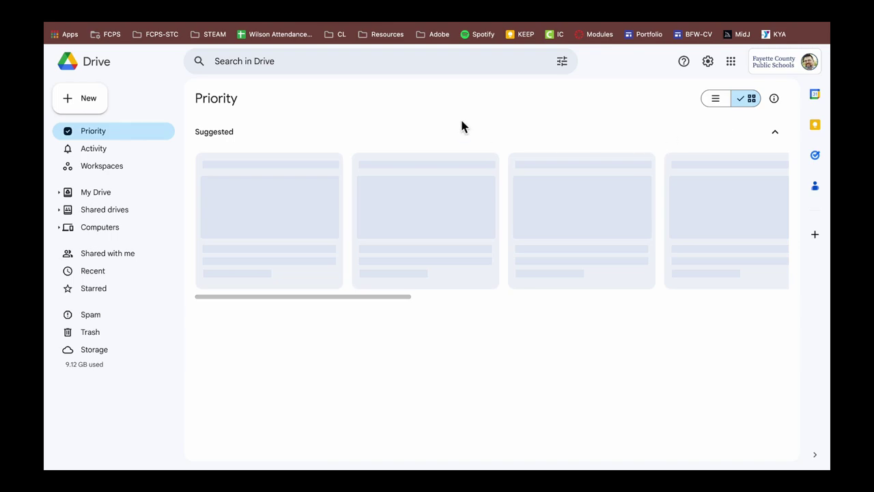
click(88, 100)
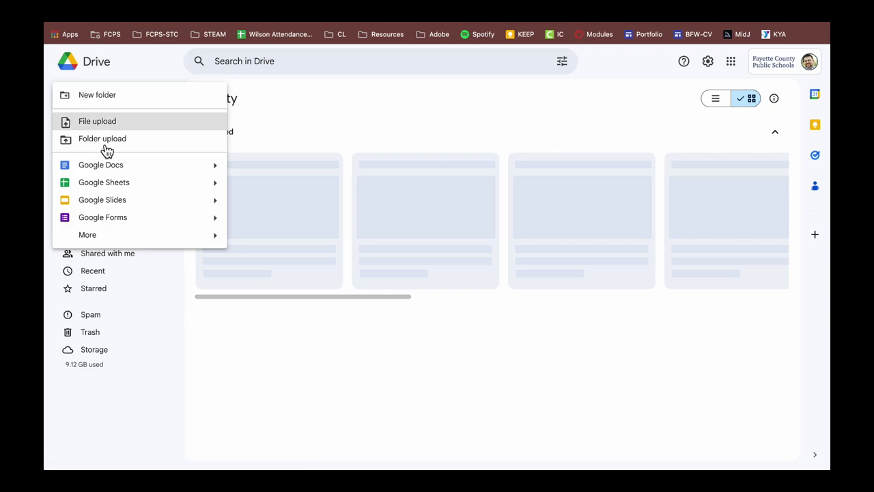
click(83, 100)
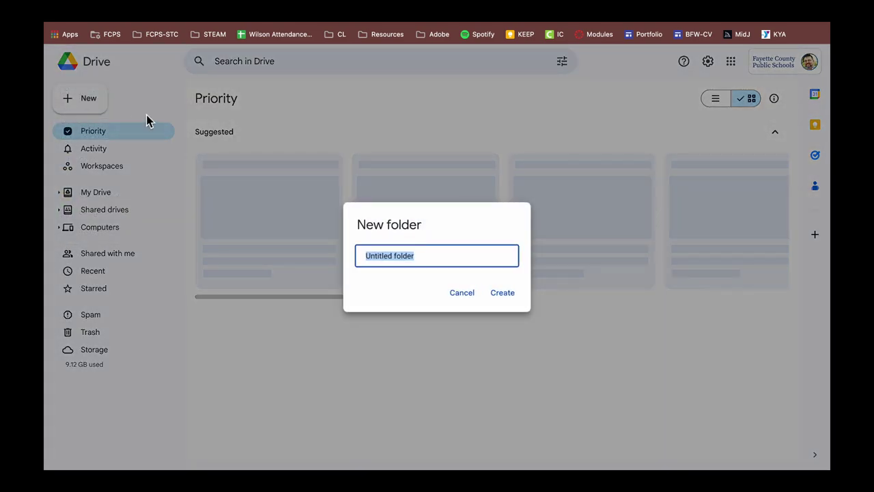
text(USHistory 2024)
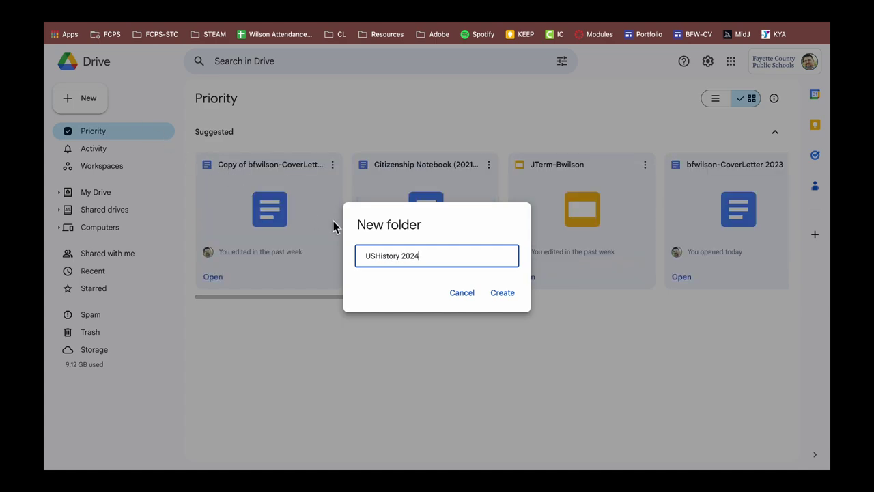
click(508, 295)
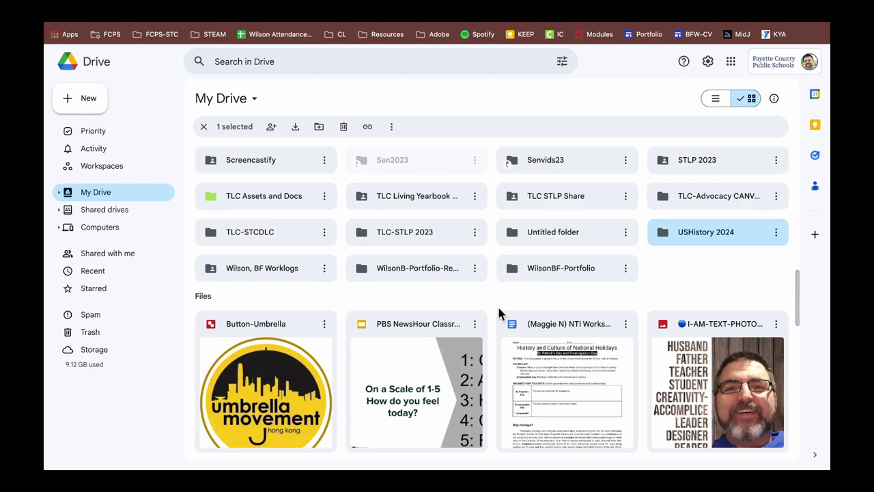
Open the USHistory 2024 folder and create a blank Google Doc inside it.
double_click(705, 233)
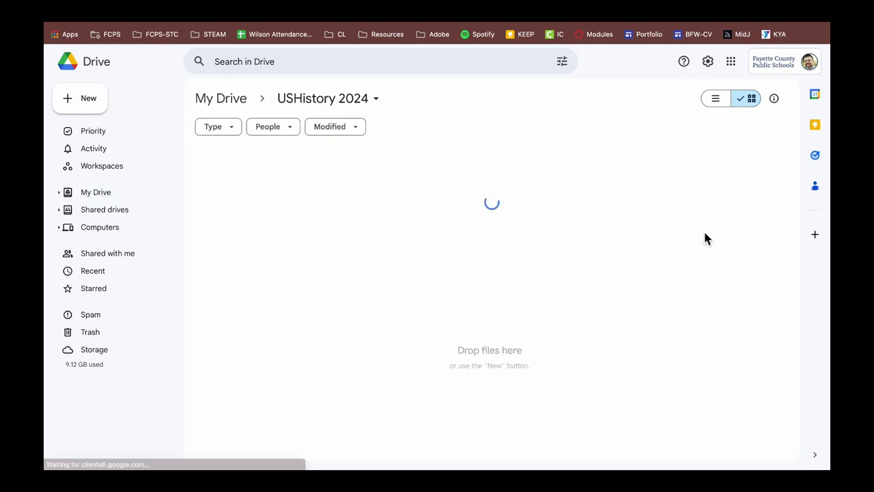
click(88, 106)
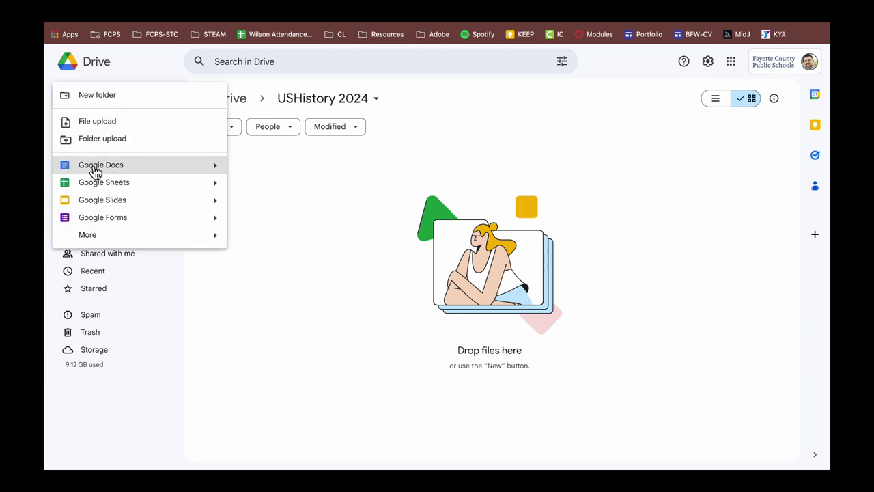
mouse_move(214, 165)
click(278, 172)
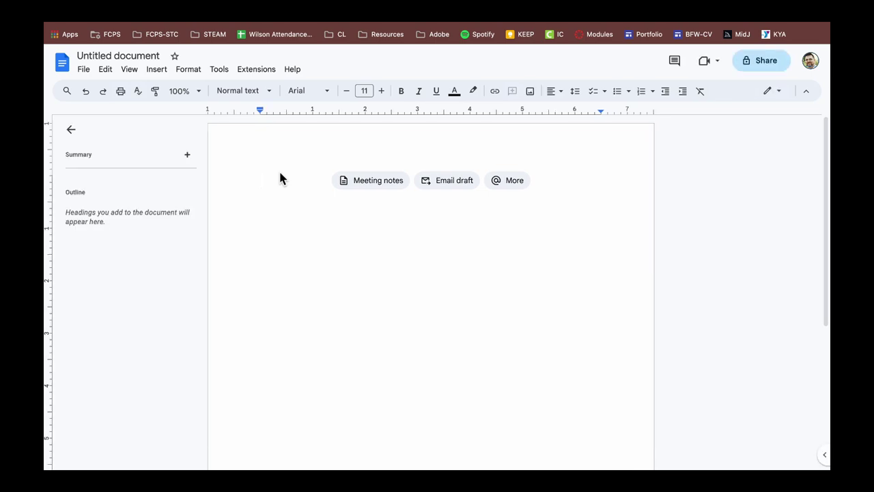
Title the document with the user's ID followed by '_USH24', then open a new browser tab.
click(122, 58)
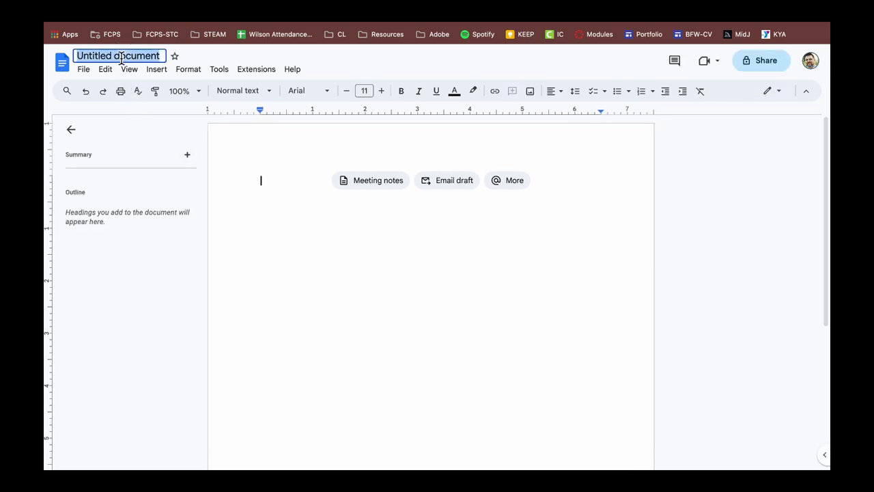
text(wil)
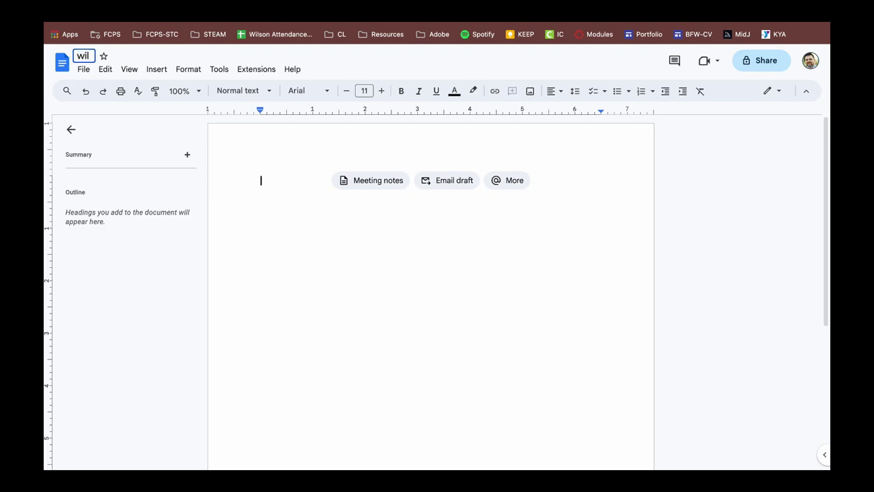
text(sonbr_USH24)
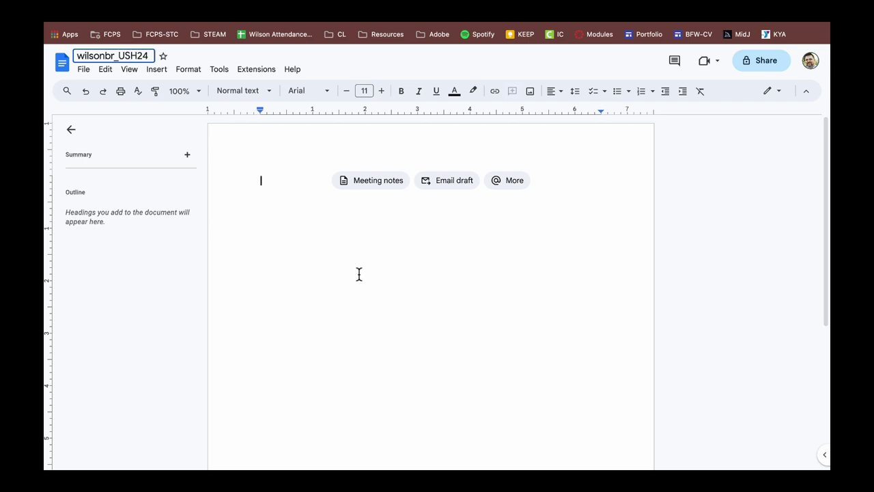
key(Return)
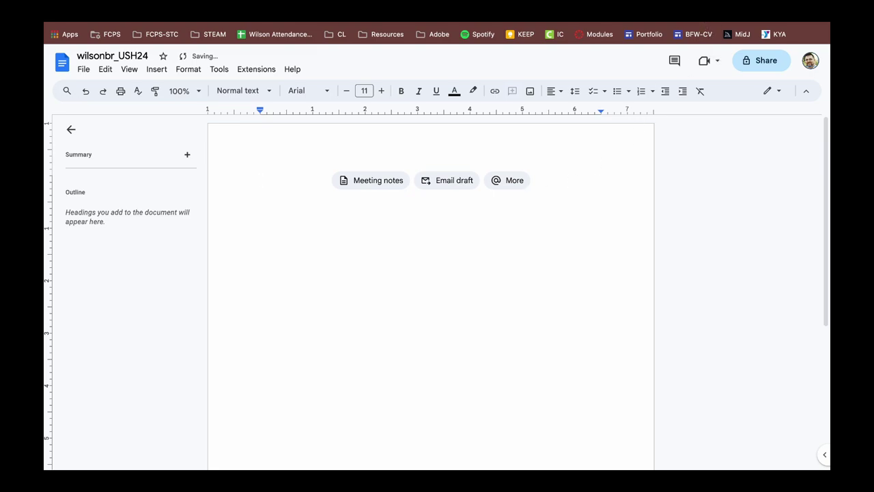
key(super+t)
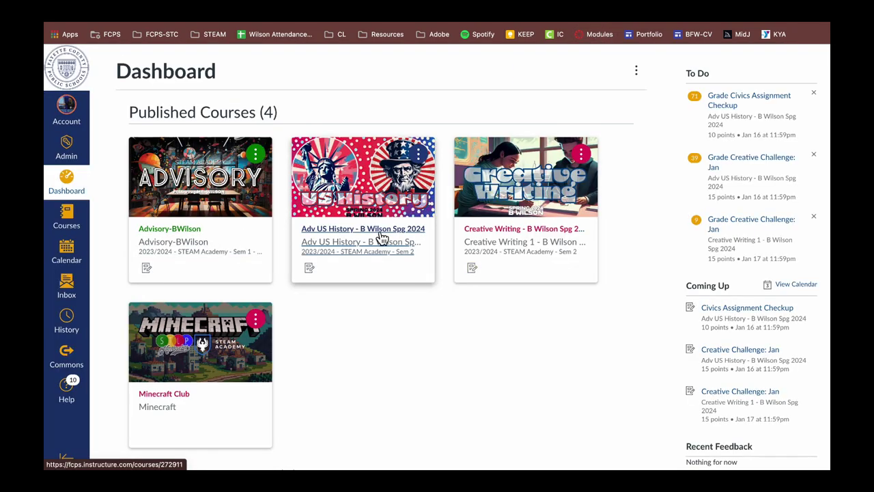
Copy the Units of Study through May topics from the Adv US History syllabus in Canvas.
click(380, 240)
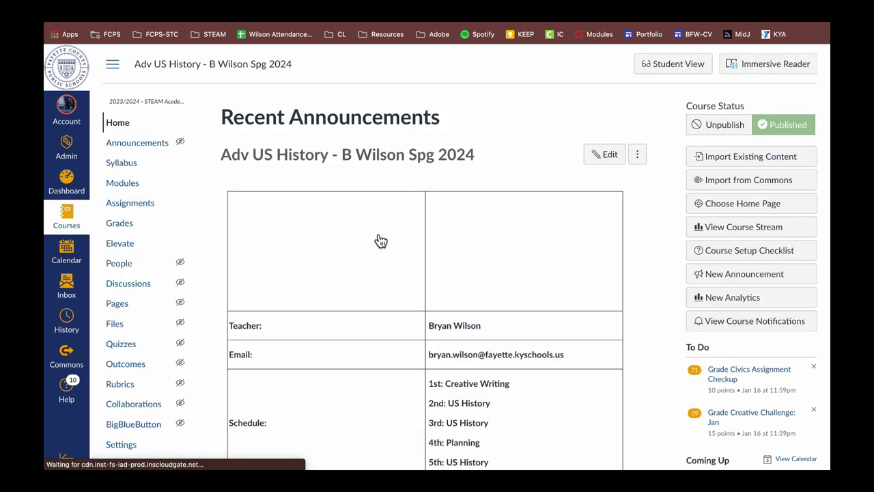
click(132, 168)
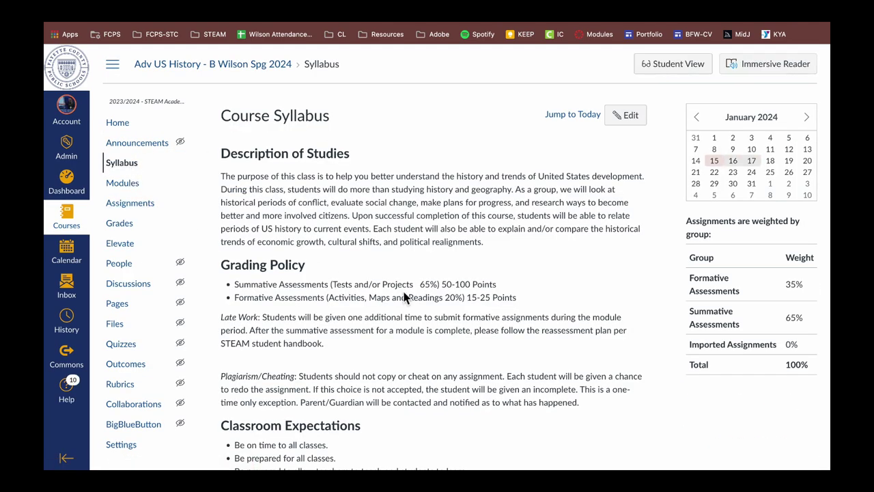
scroll(404, 273, down, 10)
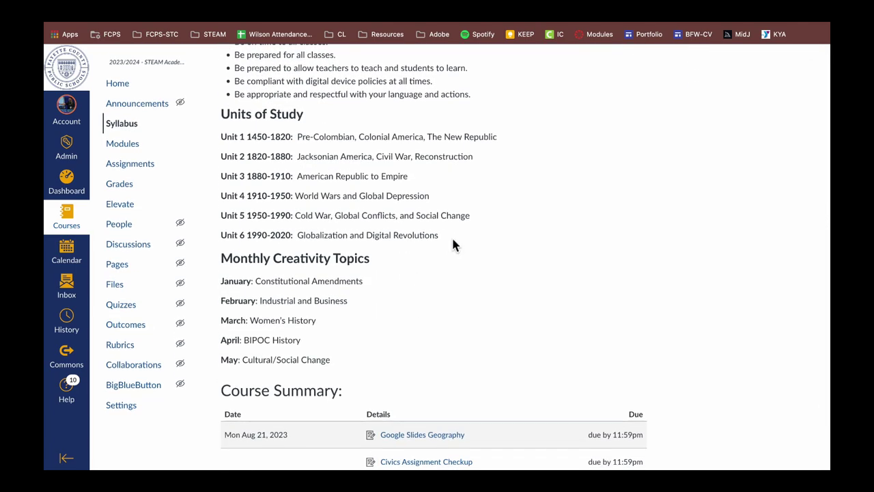
drag(452, 236, 341, 373)
key(ctrl+c)
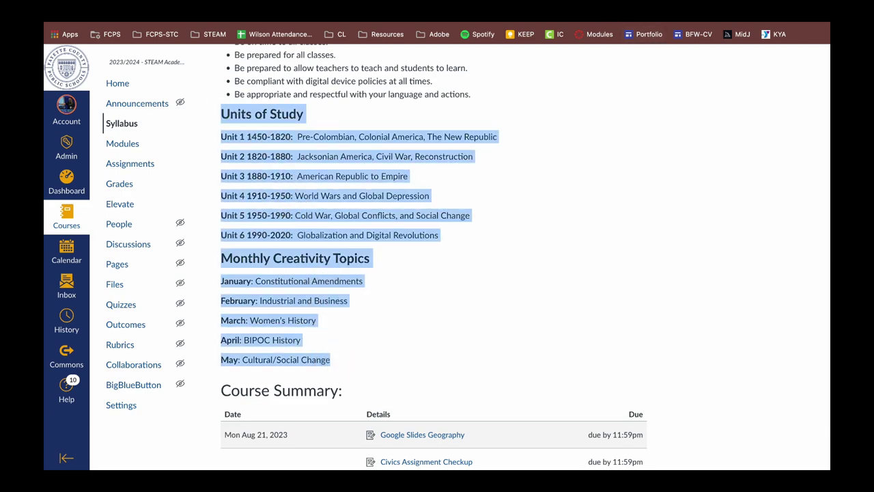
click(580, 15)
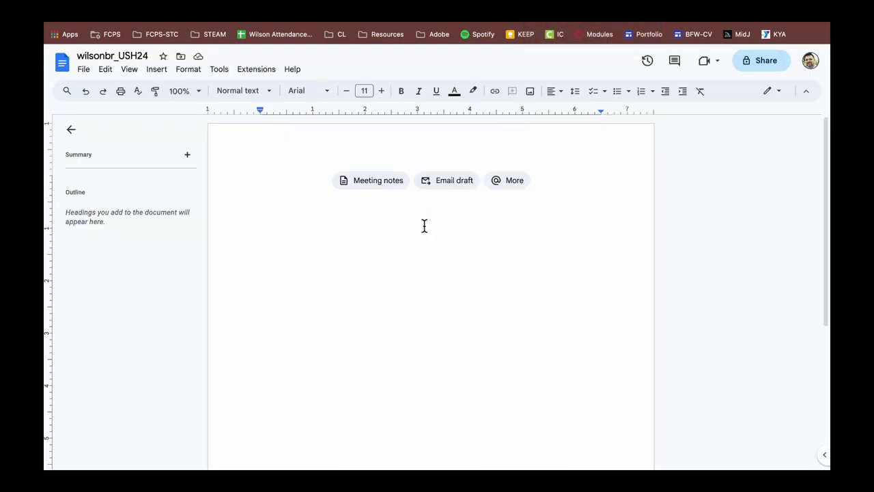
Paste the syllabus text and make the six Unit lines Heading 2 with no space before or after.
key(ctrl+v)
double_click(400, 314)
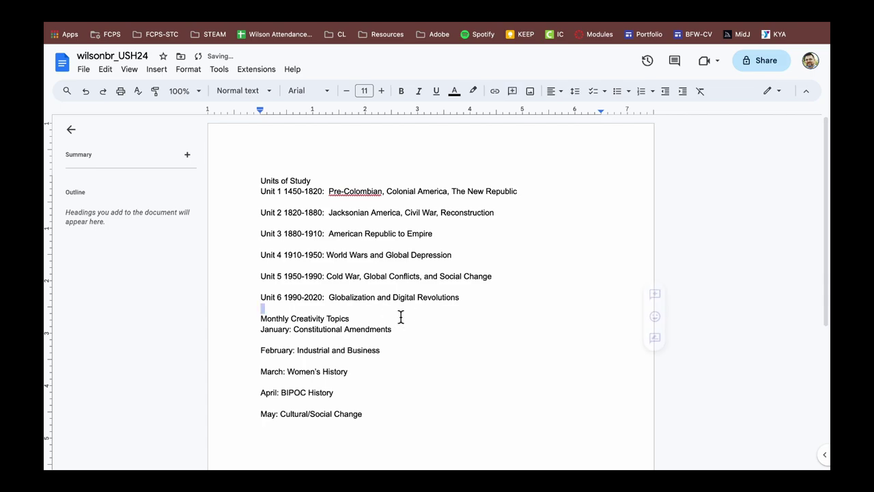
drag(458, 305, 272, 196)
click(464, 299)
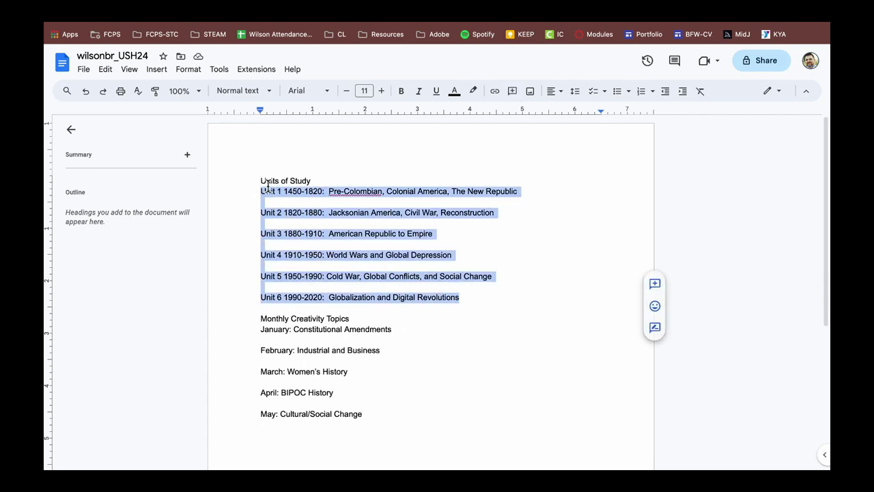
click(269, 92)
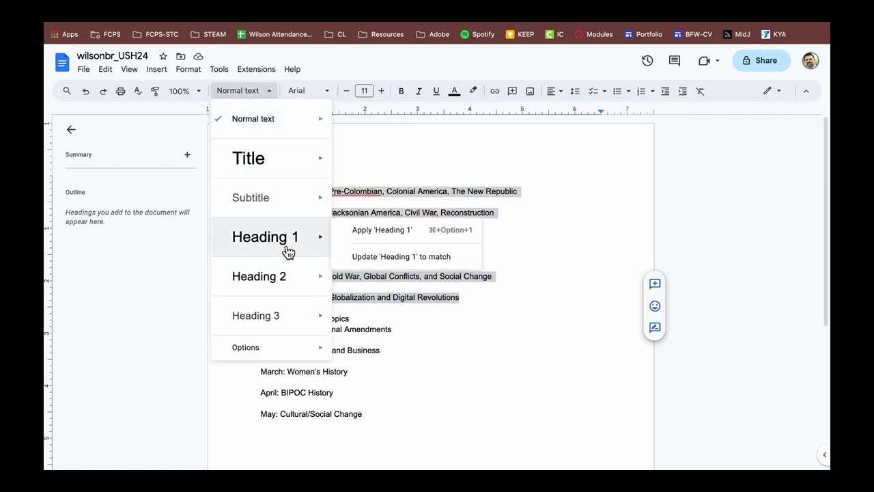
click(315, 281)
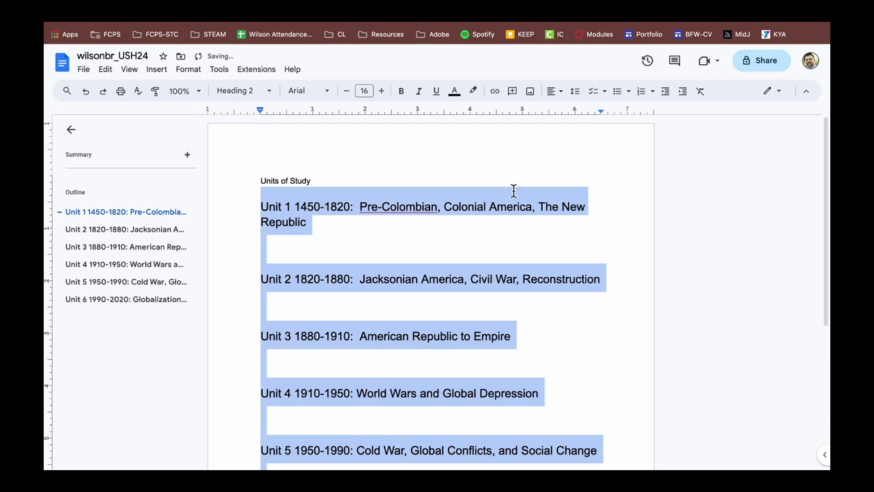
click(575, 93)
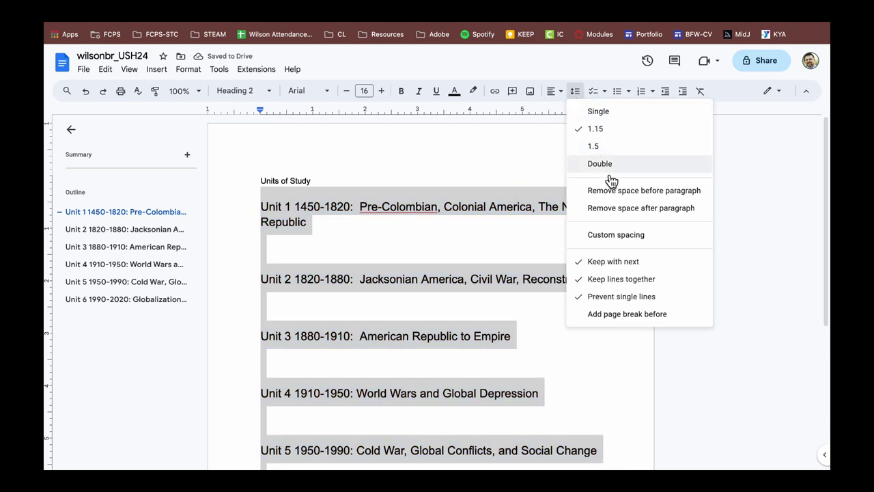
click(623, 195)
click(575, 93)
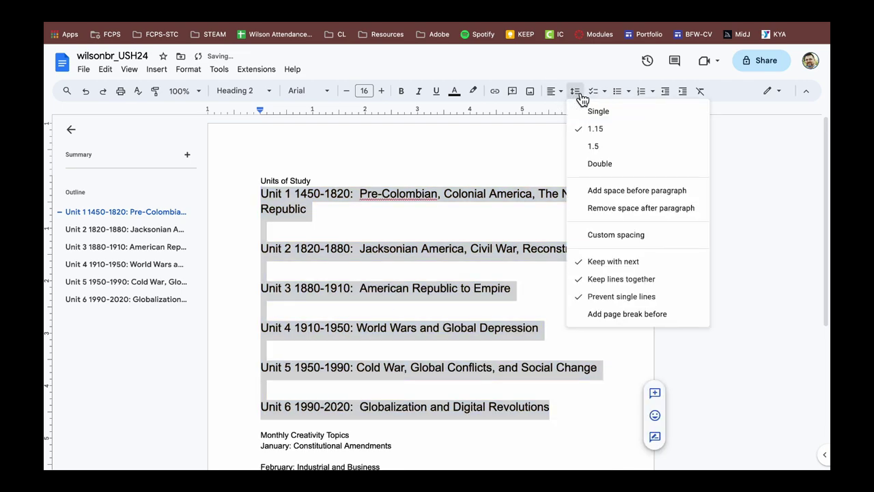
click(605, 206)
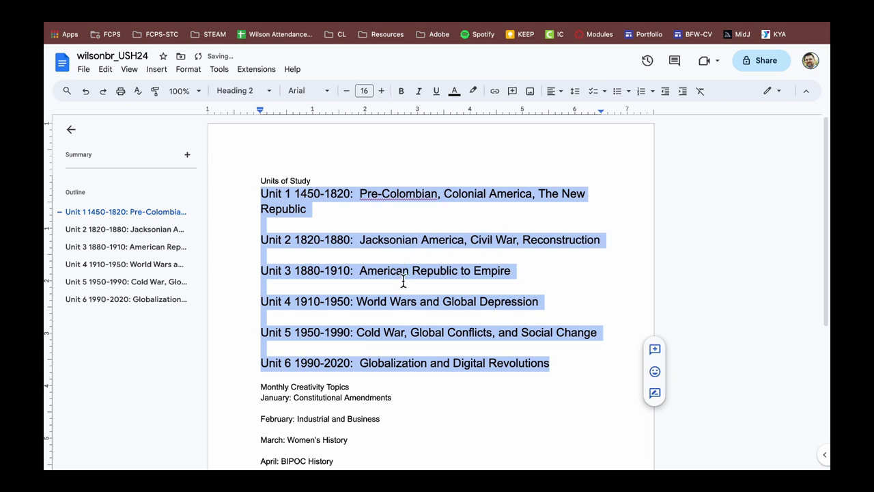
click(379, 362)
Make the January to May topic lines Heading 2, removing space before and after them.
scroll(390, 391, down, 3)
drag(363, 366, 257, 285)
click(557, 93)
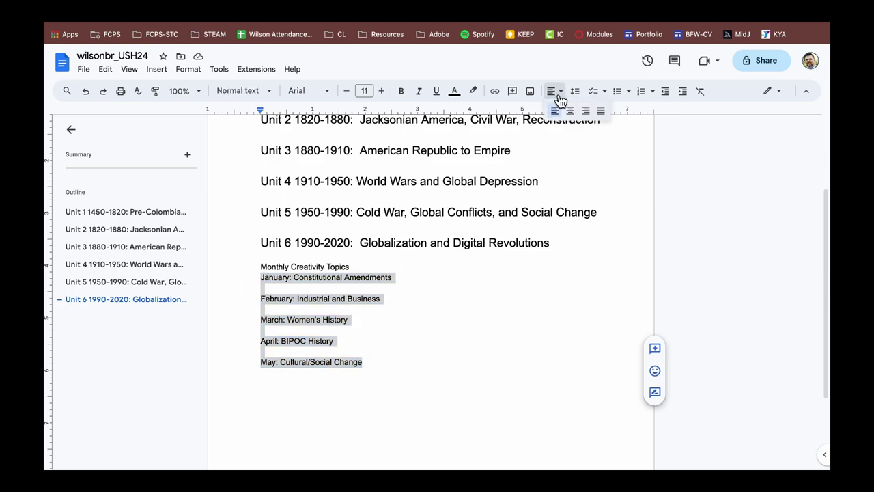
click(577, 101)
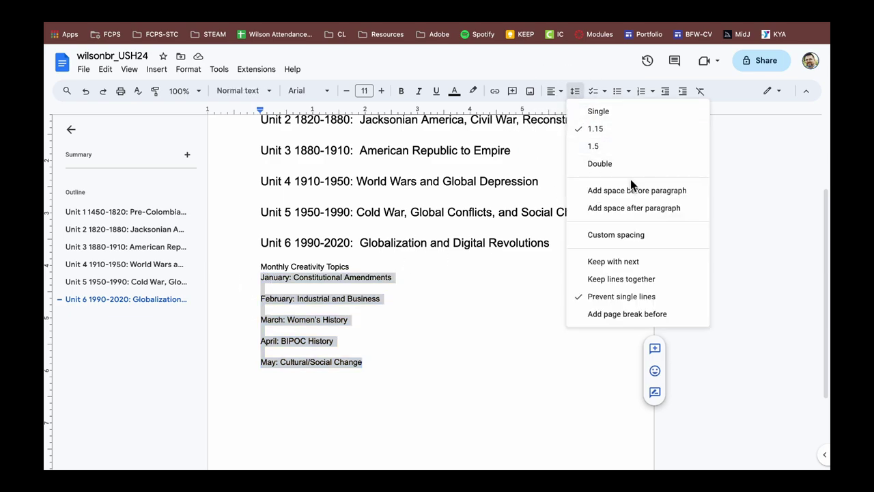
click(255, 102)
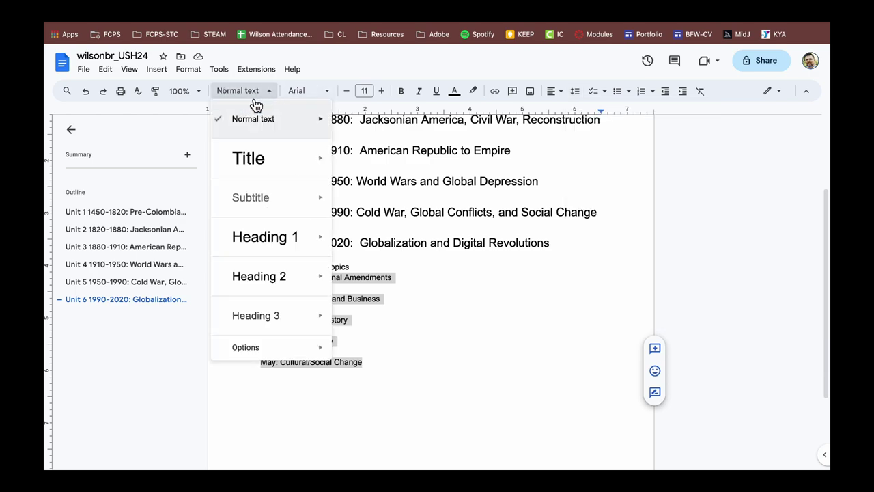
mouse_move(287, 275)
click(397, 270)
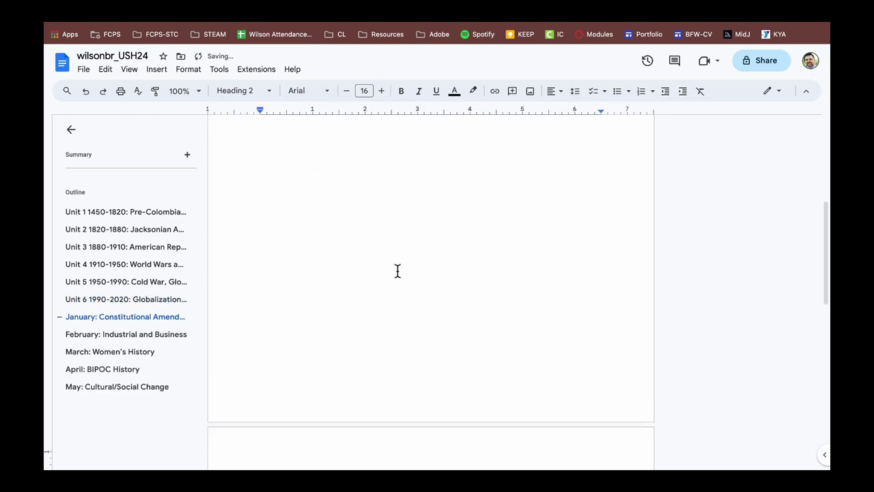
click(575, 93)
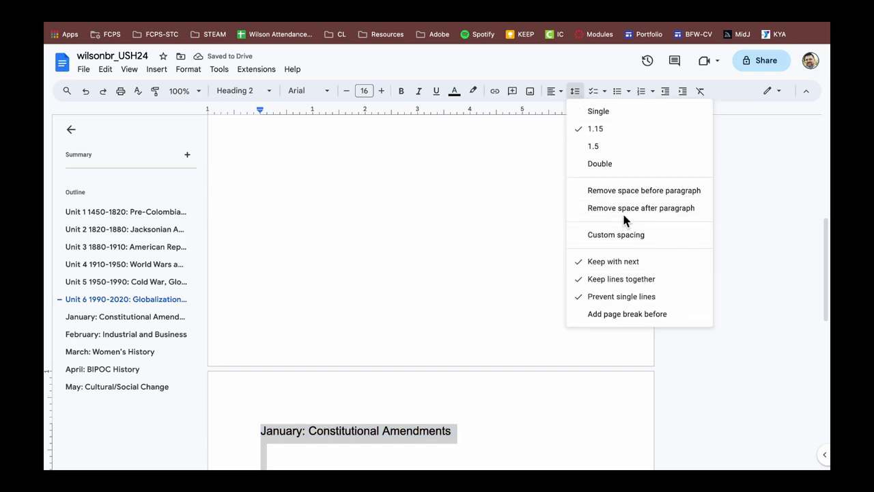
click(630, 189)
click(577, 93)
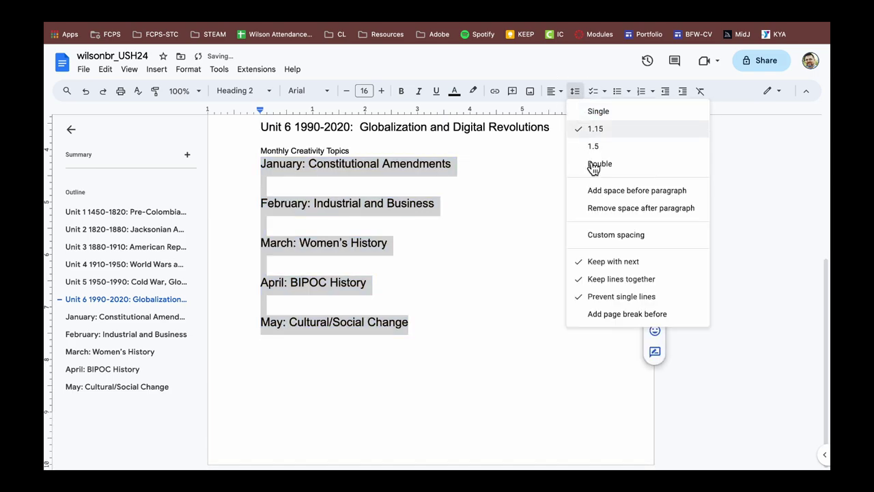
click(601, 205)
scroll(494, 214, up, 3)
Apply Heading 1 to the 'Monthly Creativity Topics' line and the 'Units of Study' line.
triple_click(339, 267)
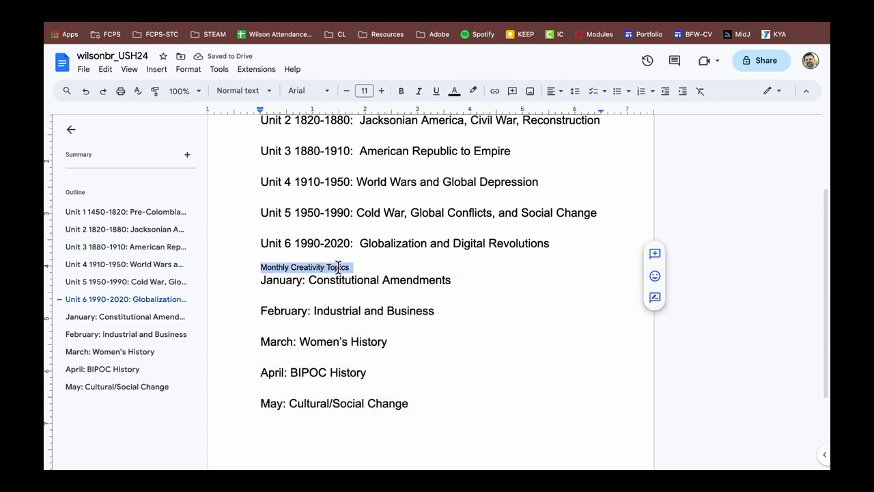
click(271, 91)
click(276, 247)
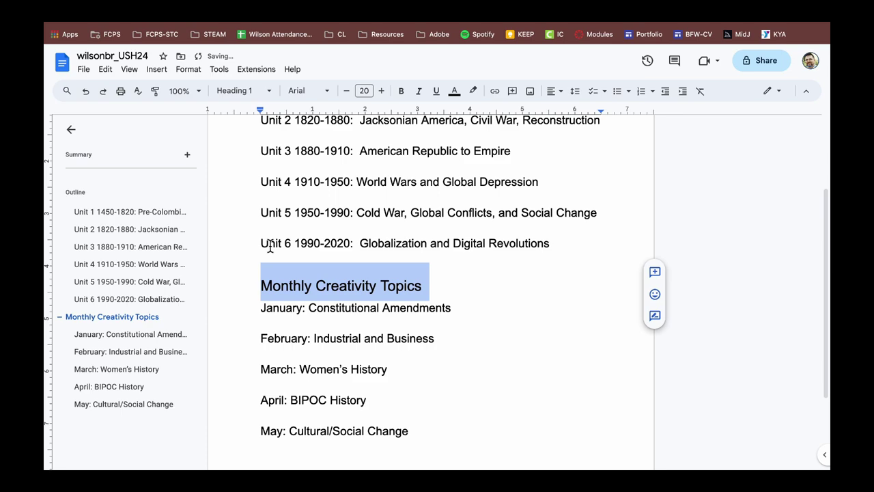
scroll(277, 239, up, 3)
triple_click(293, 181)
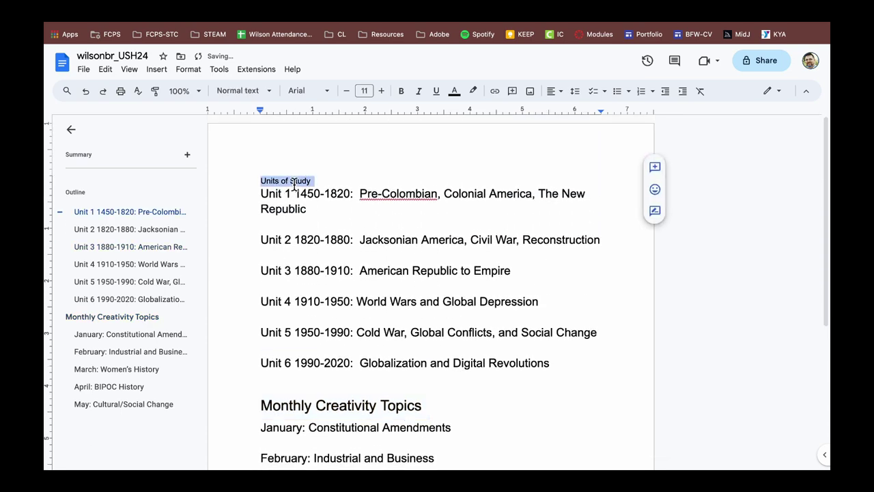
click(268, 91)
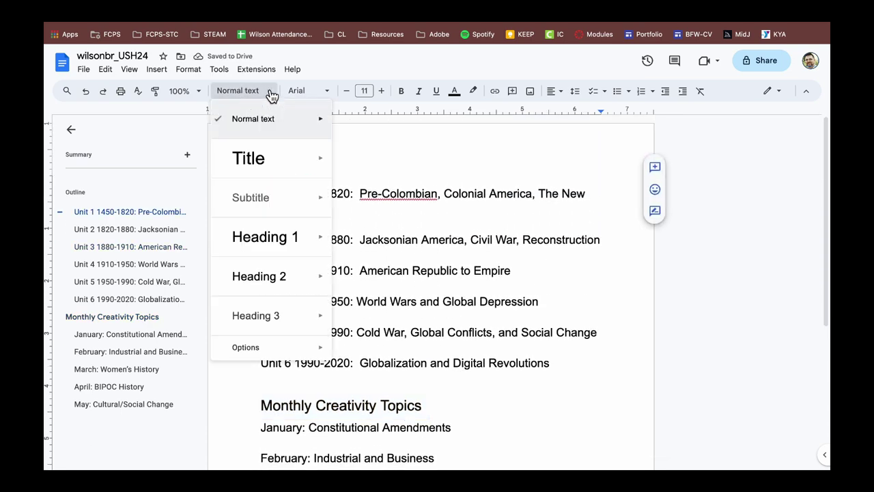
click(289, 257)
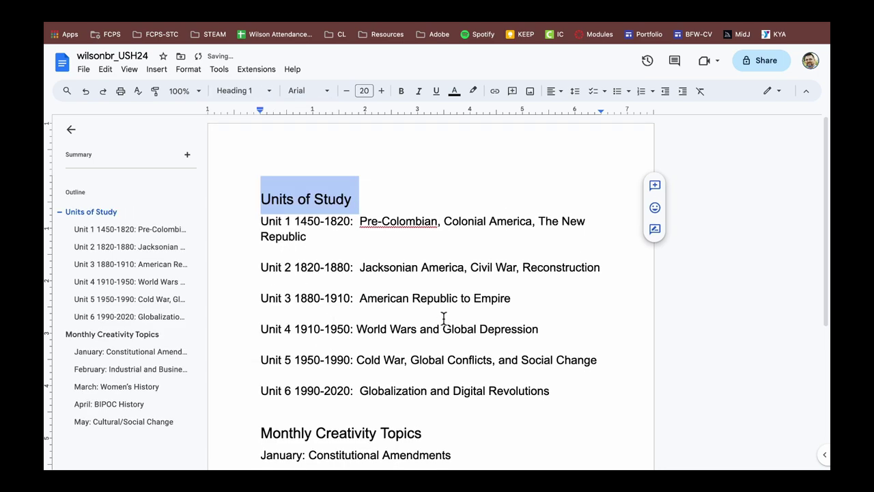
scroll(475, 326, down, 5)
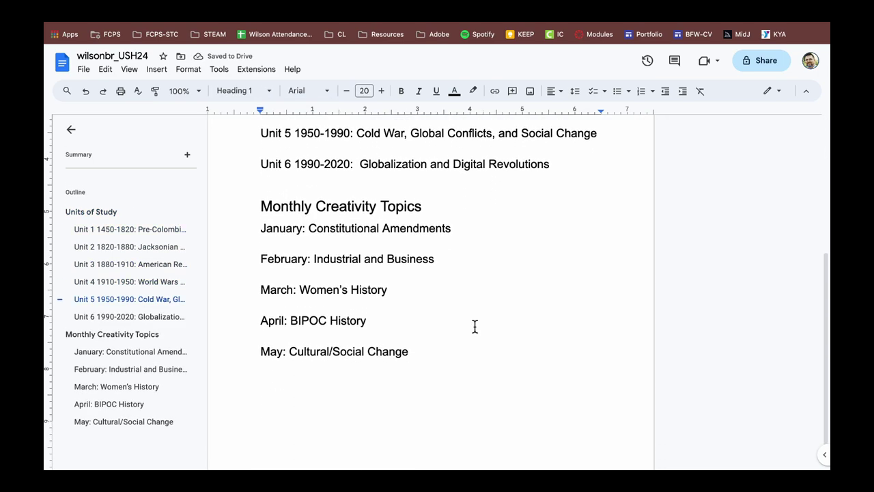
scroll(474, 327, up, 5)
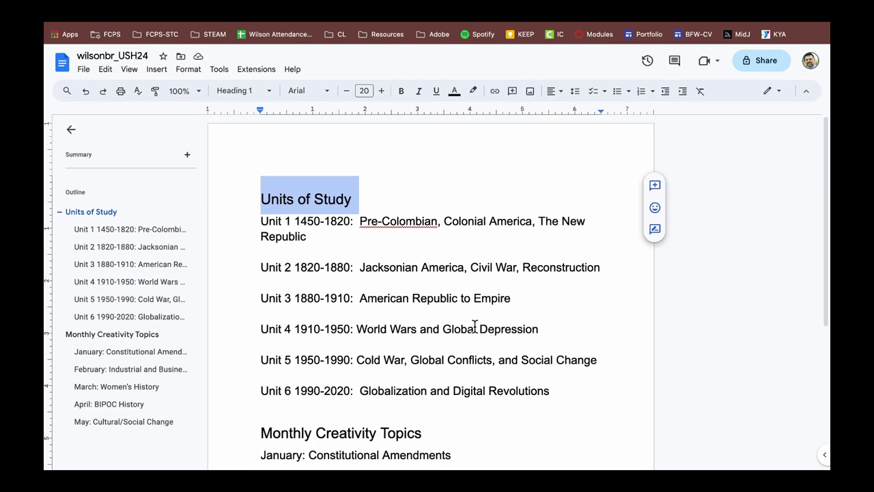
Insert a blue-linked table of contents above Units of Study, followed by a page break.
click(255, 198)
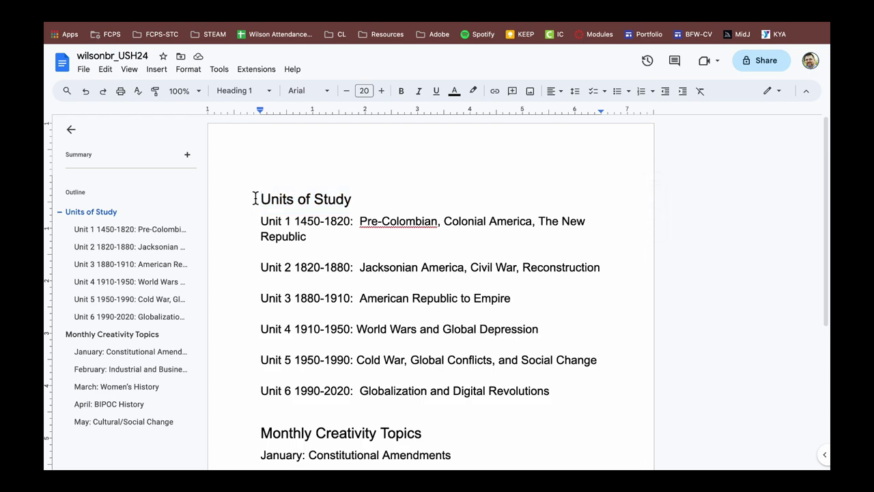
key(Return)
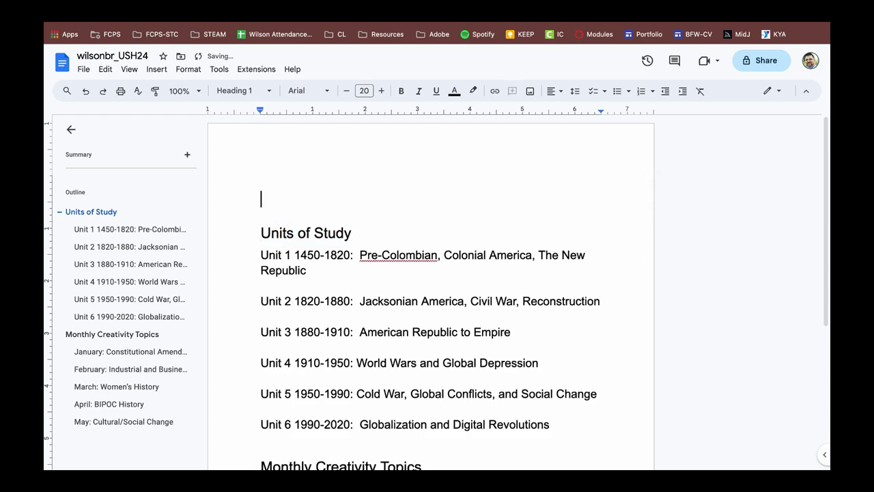
click(156, 69)
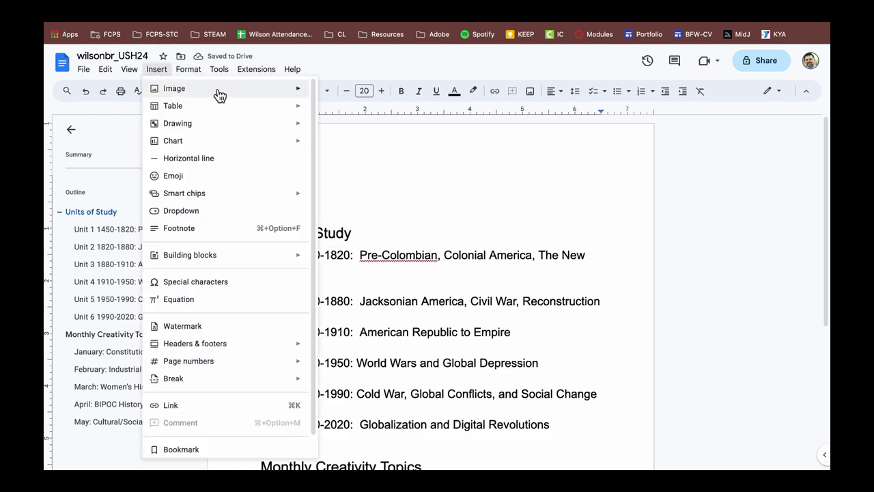
mouse_move(214, 99)
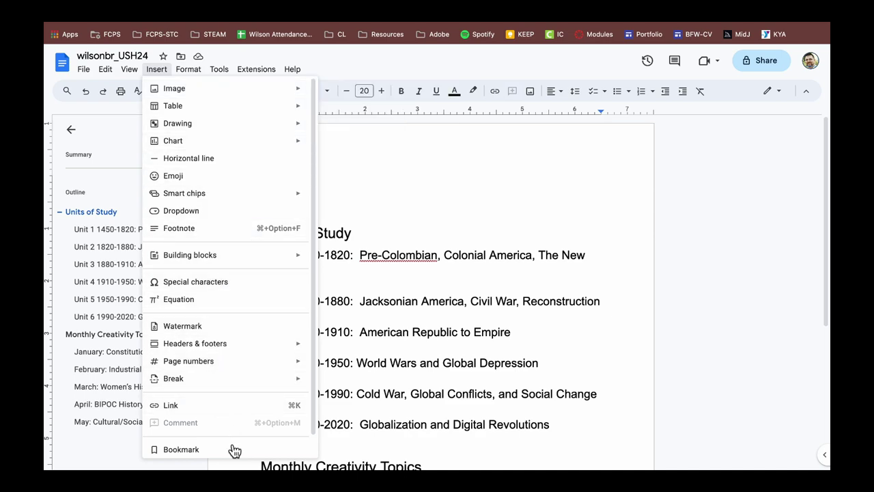
mouse_move(292, 364)
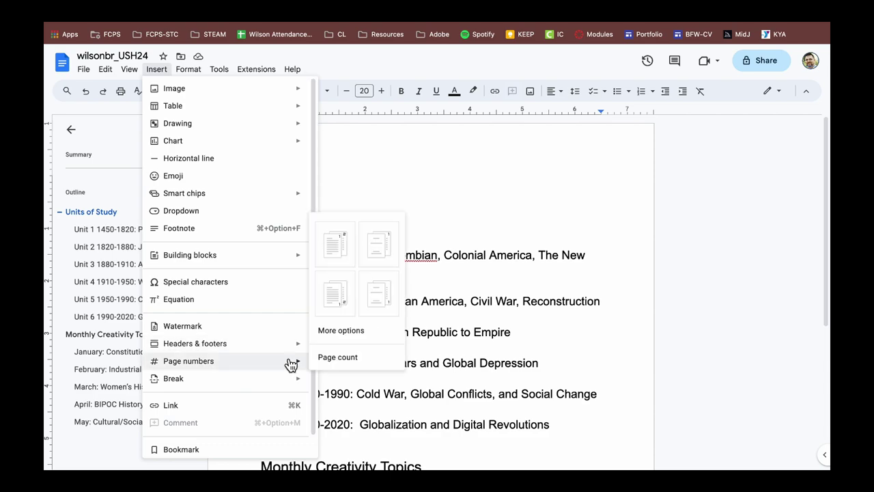
scroll(292, 364, down, 1)
mouse_move(237, 455)
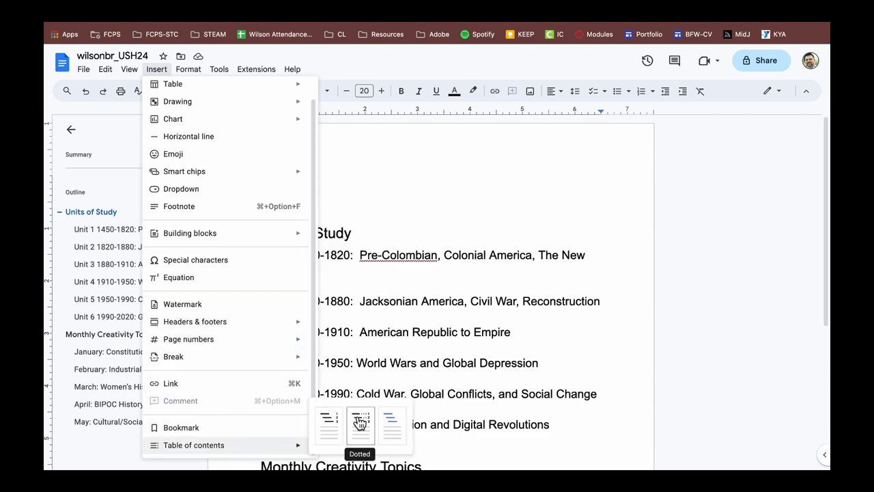
click(393, 423)
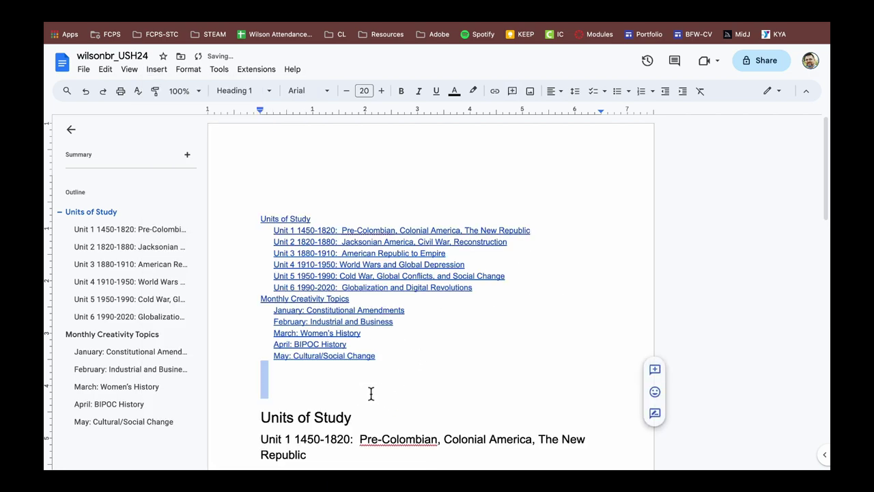
key(ctrl+Return)
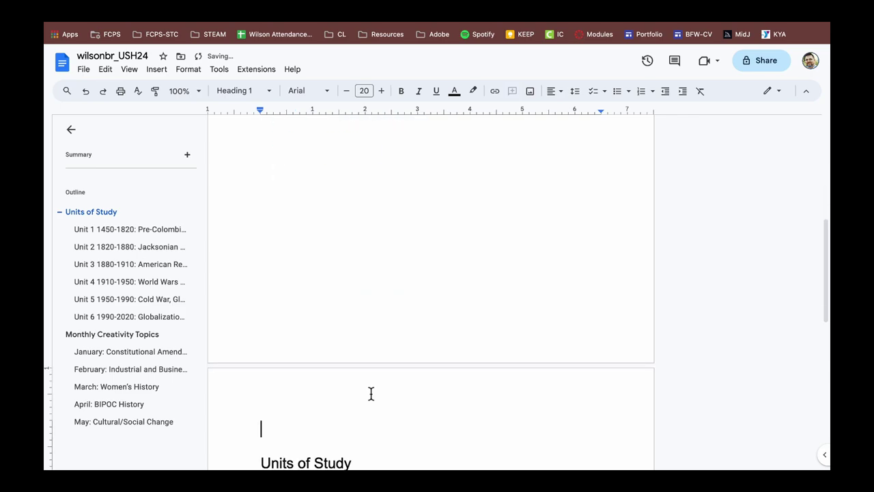
key(Delete)
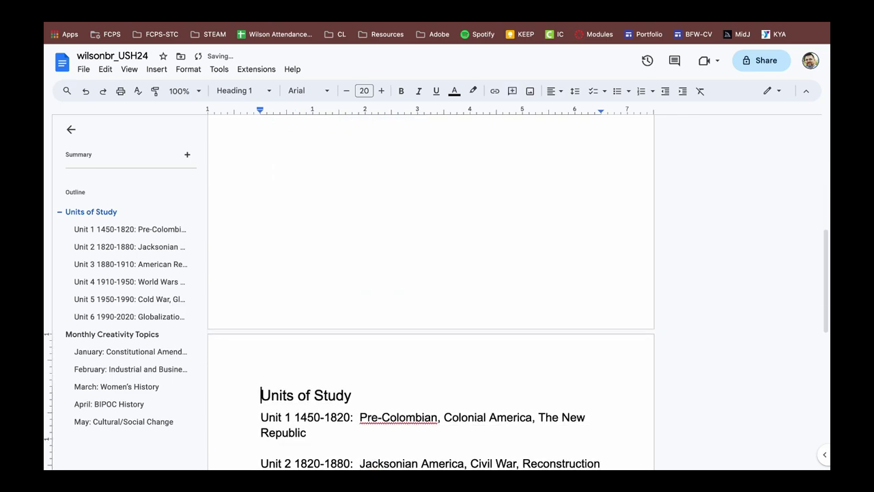
In Page setup, choose Pageless and a light blue-grey background colour.
click(83, 69)
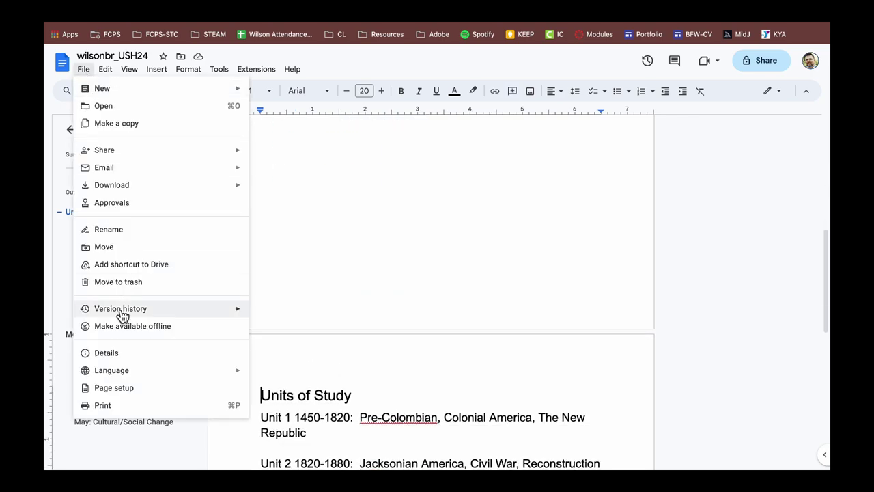
click(116, 387)
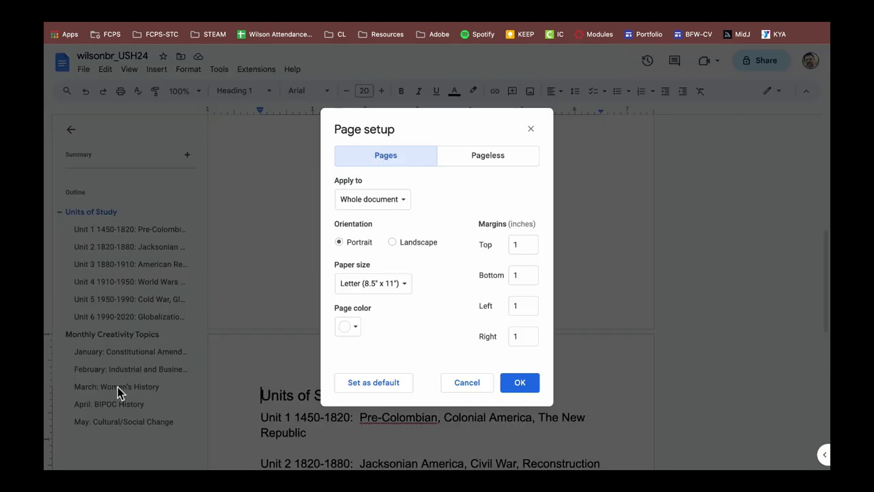
click(499, 162)
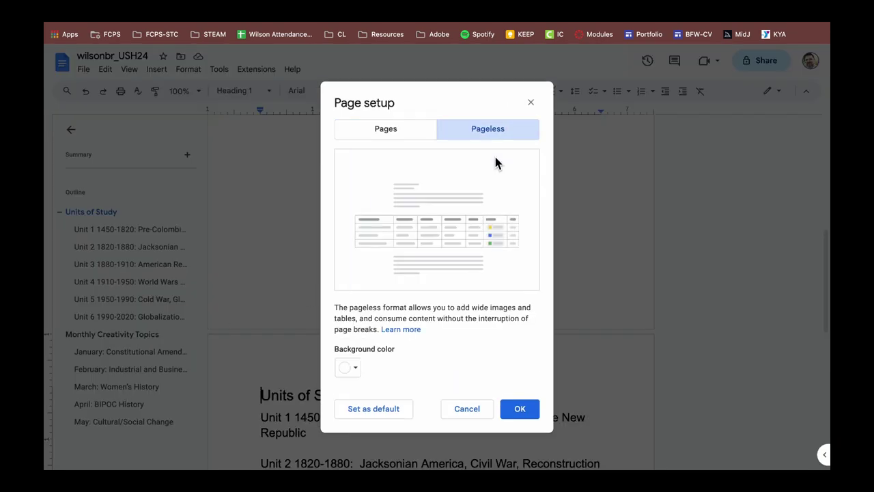
click(357, 373)
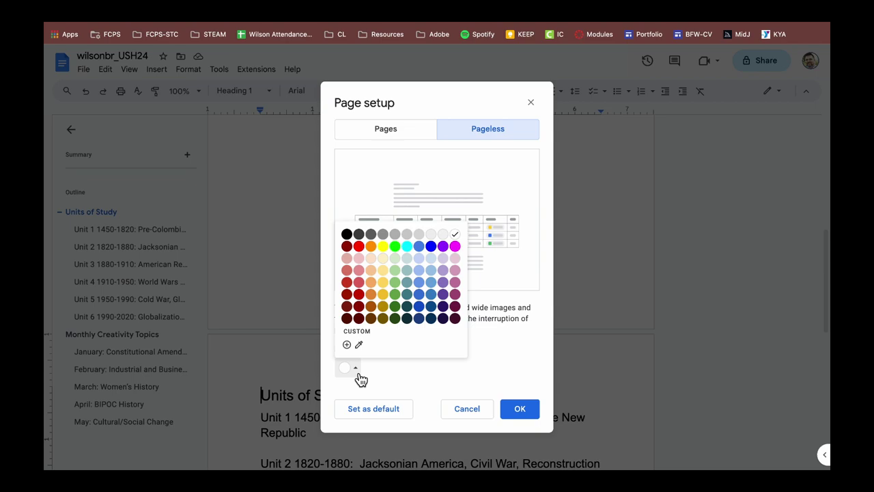
click(415, 271)
Apply the page setup and update the table of contents to match the current headings.
click(522, 418)
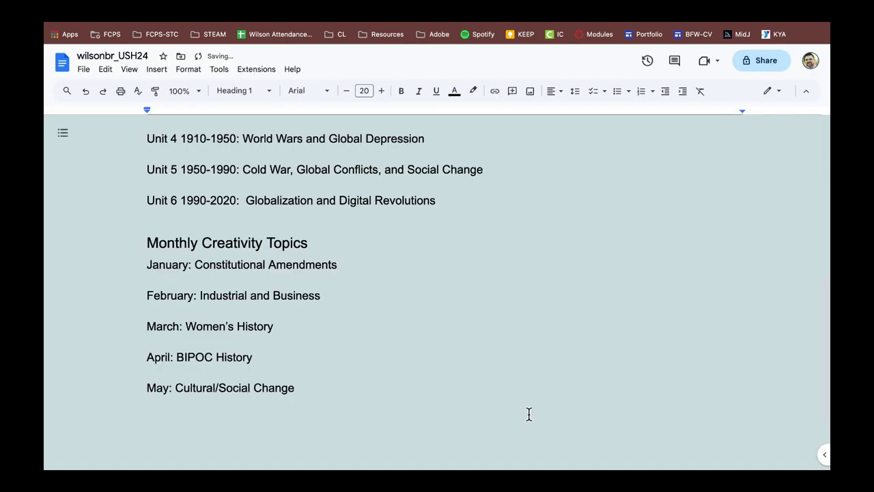
scroll(531, 356, up, 5)
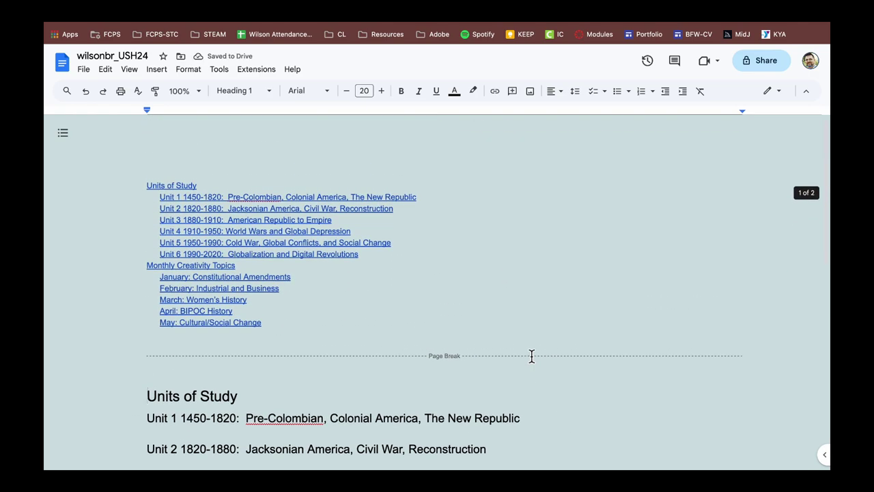
click(419, 316)
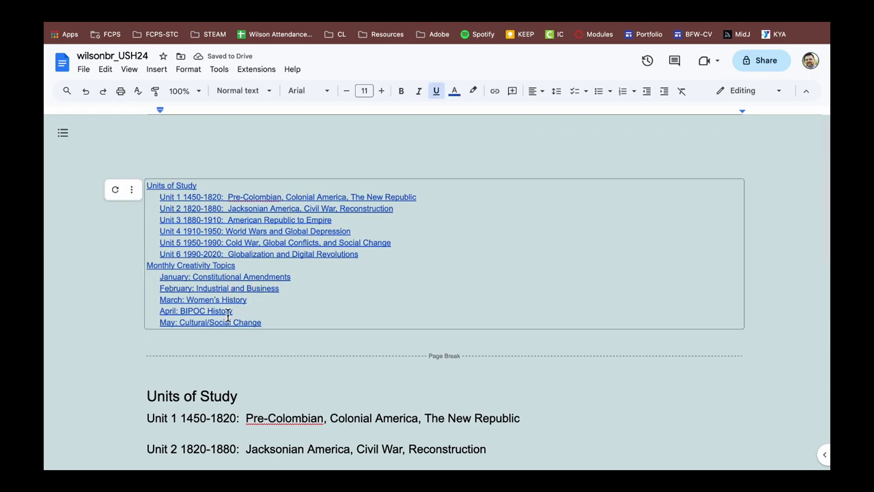
click(116, 193)
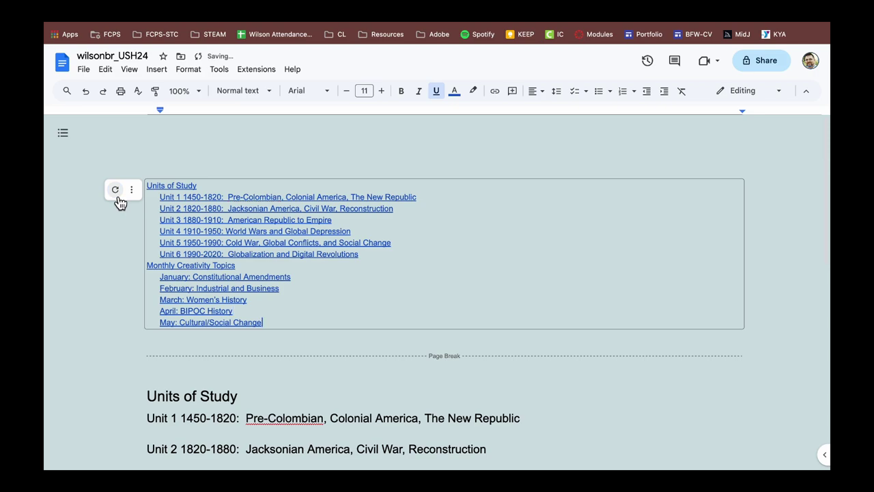